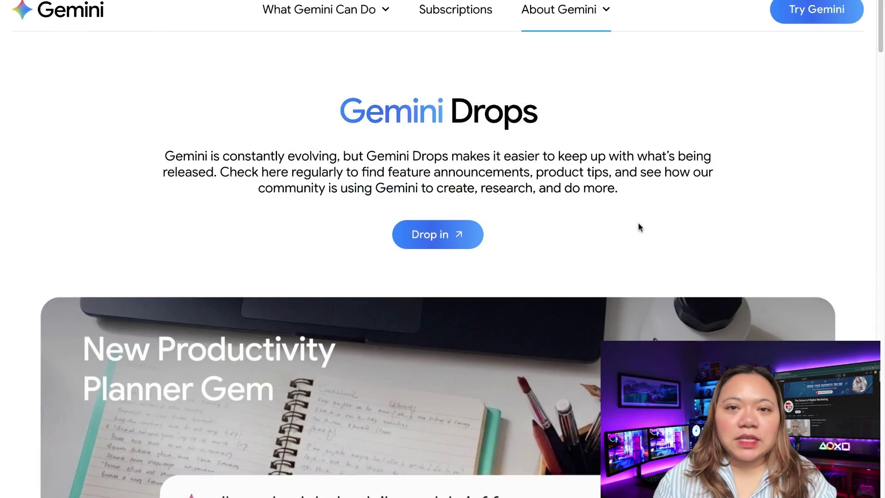
Step: Scroll the Gemini Drops feature list down to the Productivity Planner Gem and Model Updates cards
{"action": "scroll", "coordinate": [638, 222], "scroll_direction": "down", "scroll_amount": 9}
{"action": "scroll", "coordinate": [638, 222], "scroll_direction": "down", "scroll_amount": 15}
{"action": "scroll", "coordinate": [443, 249], "scroll_direction": "down", "scroll_amount": 16}
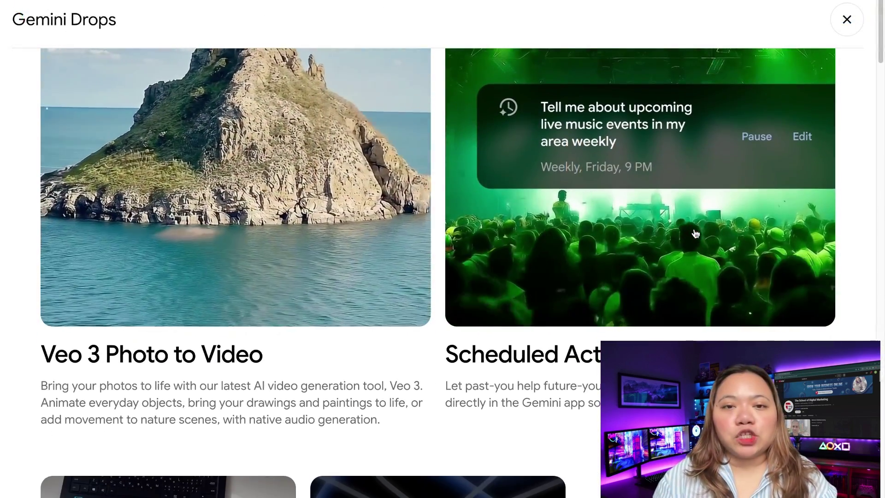
{"action": "scroll", "coordinate": [696, 234], "scroll_direction": "down", "scroll_amount": 4}
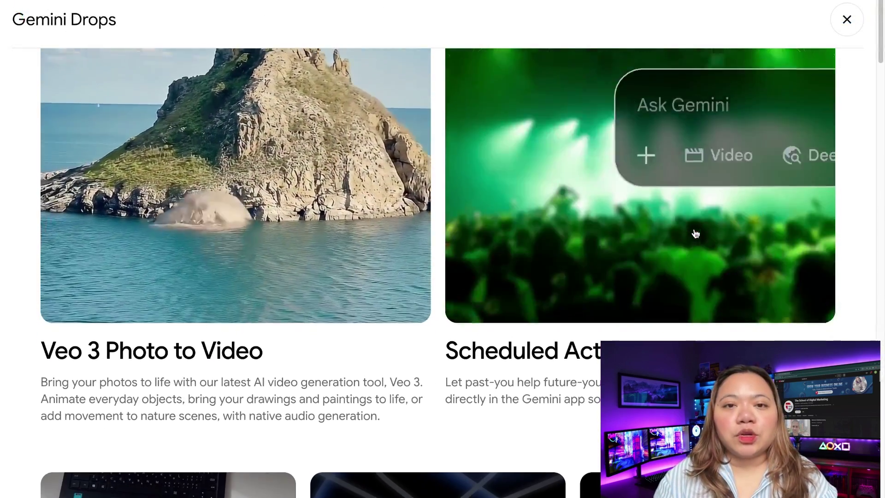
{"action": "scroll", "coordinate": [696, 234], "scroll_direction": "down", "scroll_amount": 3}
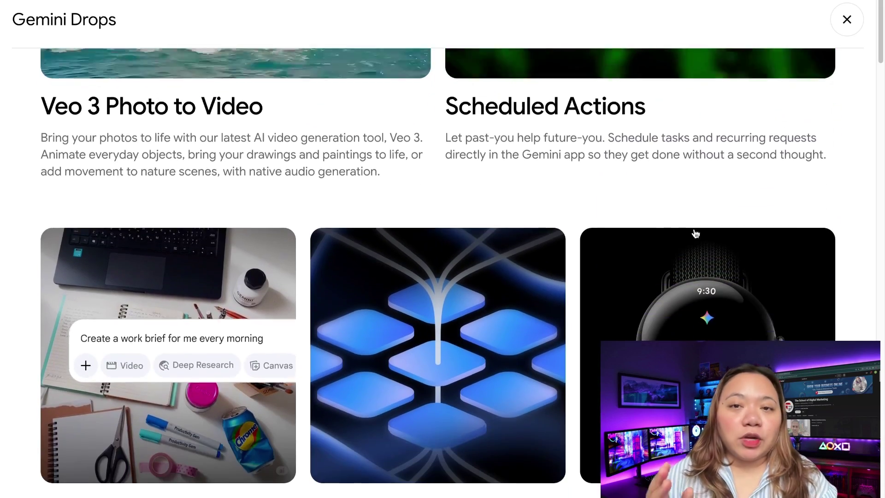
{"action": "scroll", "coordinate": [696, 234], "scroll_direction": "down", "scroll_amount": 3}
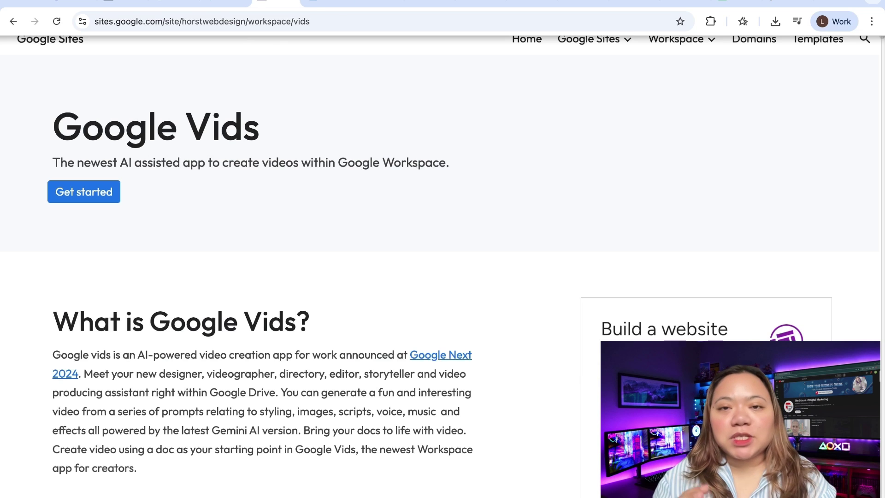
Step: Launch a new Vids project with Get started on the Google Vids information page
{"action": "left_click", "coordinate": [96, 198]}
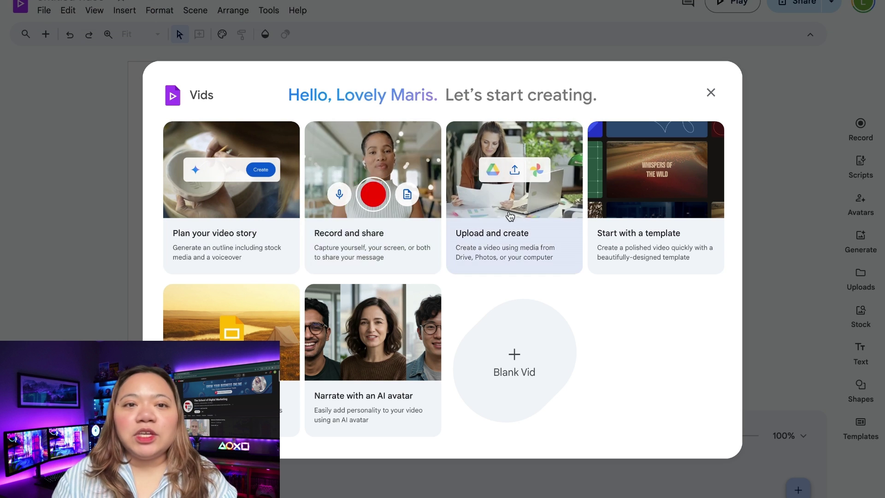
Step: Start a blank video and paste the Teknikforce welcome script into the avatar script panel
{"action": "left_click", "coordinate": [820, 198]}
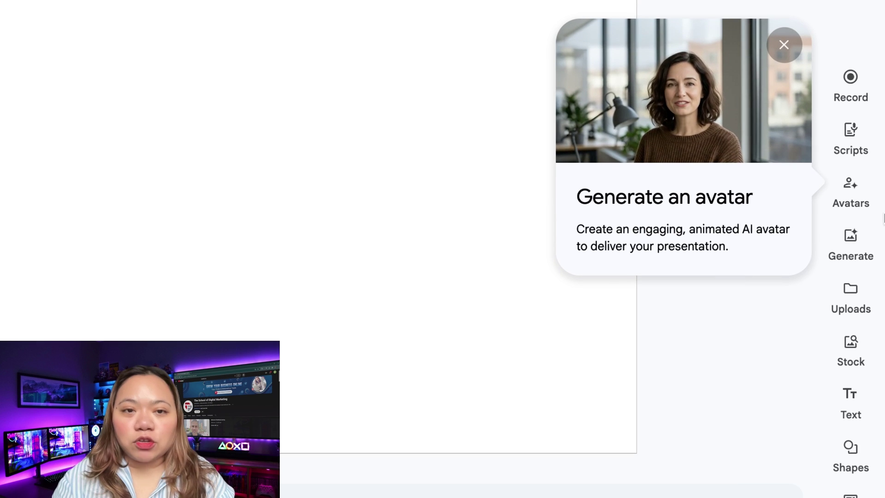
{"action": "left_click", "coordinate": [873, 209]}
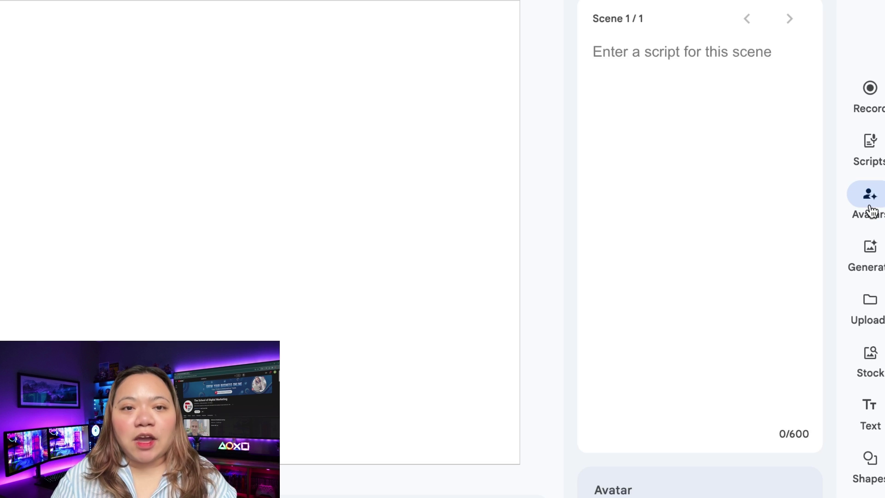
{"action": "left_click", "coordinate": [735, 145]}
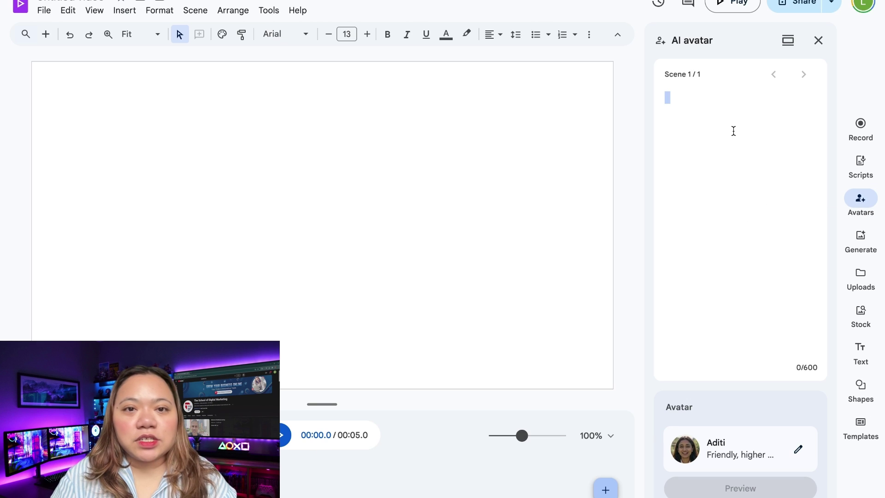
{"action": "type", "text": "Welcome back to Teknikfor, your go-to source for everything happening in the world of Google AI. Today, we’re diving into the latest and most powerful updates from Google’s AI ecosystem, including Google Workspace, Gemini, NotebookLM, and more. If you’re curious about AI avatars, automated video editing, deep research features, or even AI phone agents, you’re in for a treat."}
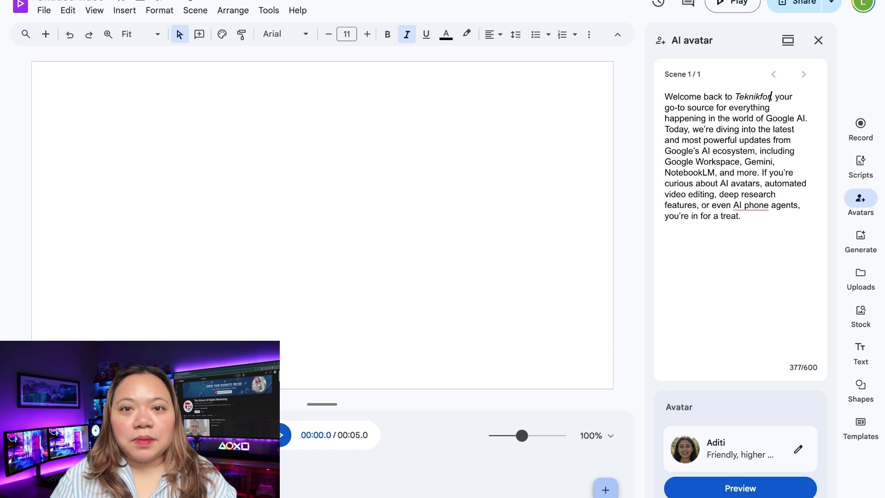
Step: Choose Farah as the narrating avatar, then preview, generate and play back the 22-second clip
{"action": "left_click", "coordinate": [806, 456]}
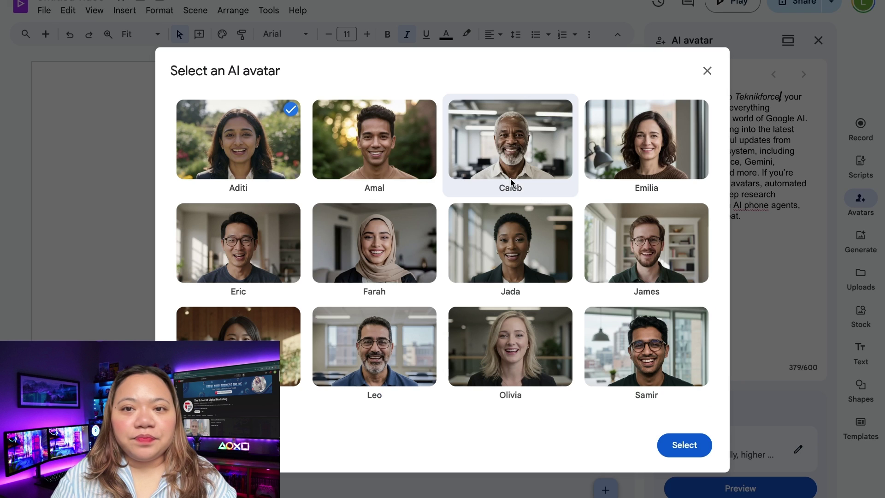
{"action": "left_click", "coordinate": [374, 139]}
{"action": "left_click", "coordinate": [391, 259]}
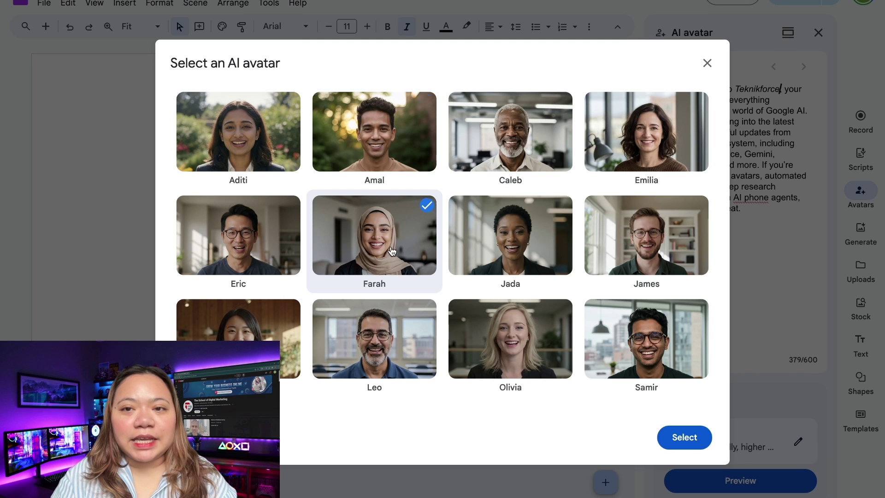
{"action": "left_click", "coordinate": [677, 449]}
{"action": "left_click", "coordinate": [749, 483]}
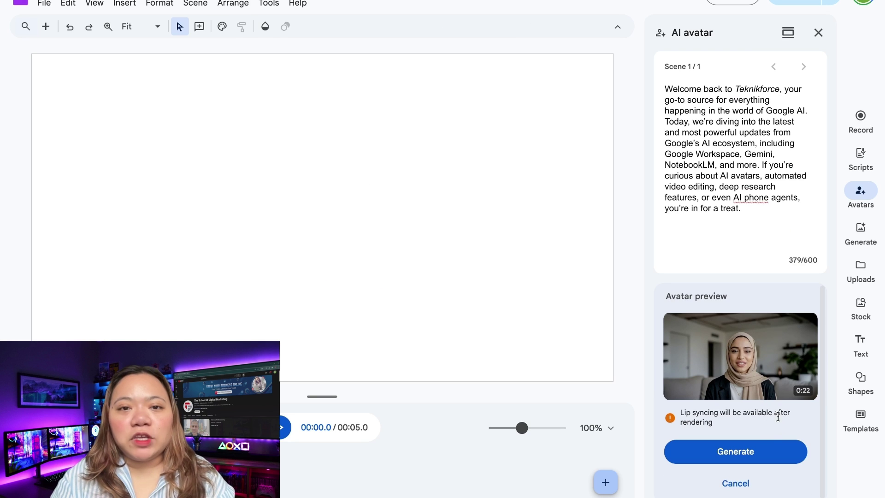
{"action": "left_click", "coordinate": [747, 452]}
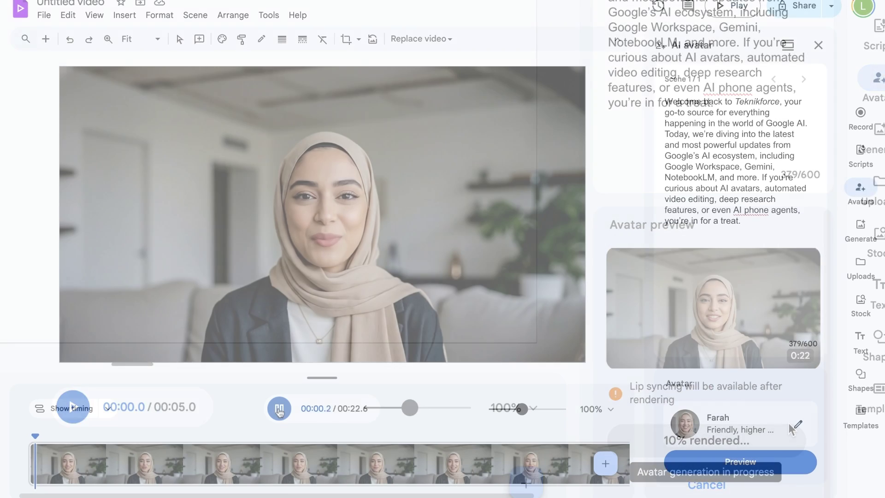
{"action": "left_click", "coordinate": [279, 409]}
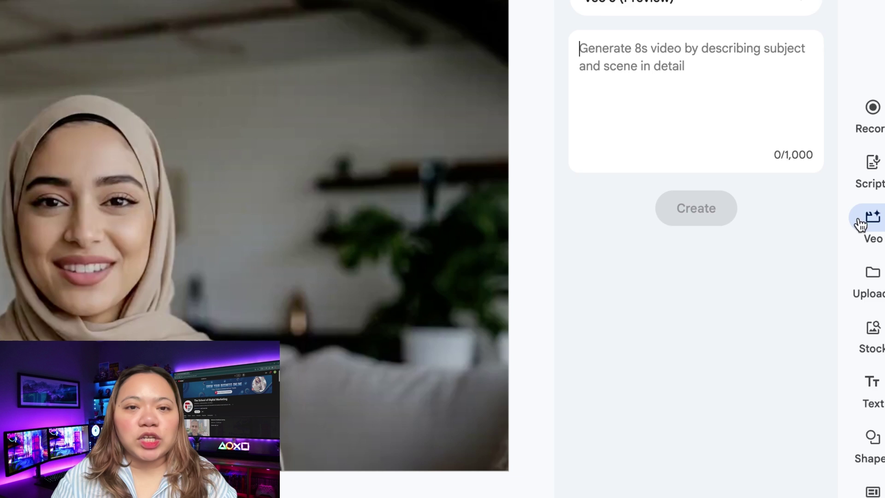
Step: Switch the generator to Veo 3 (Preview) and paste the fluffy-squirrels giant-mushroom prompt
{"action": "left_click", "coordinate": [784, 5]}
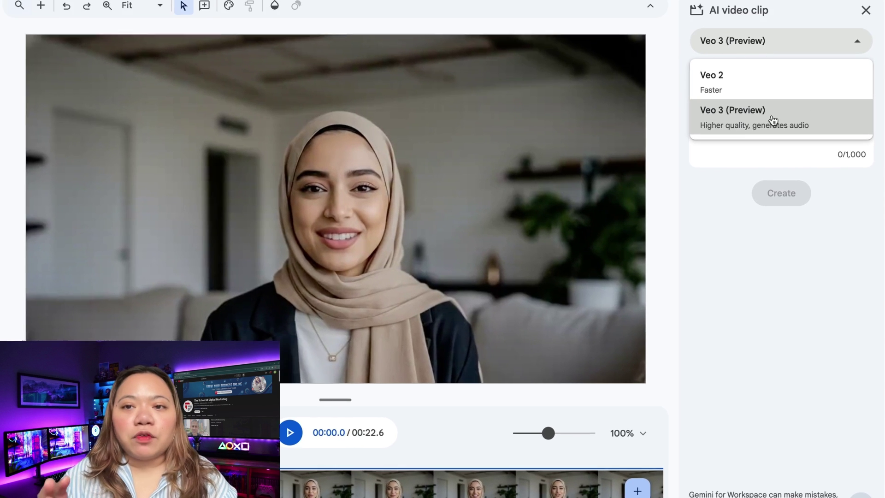
{"action": "left_click", "coordinate": [773, 121]}
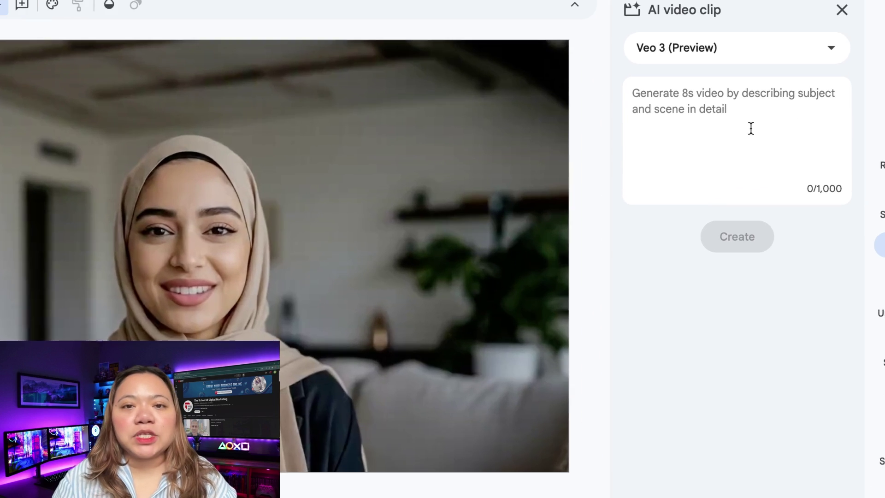
{"action": "left_click", "coordinate": [751, 129]}
{"action": "key", "text": "ctrl+v"}
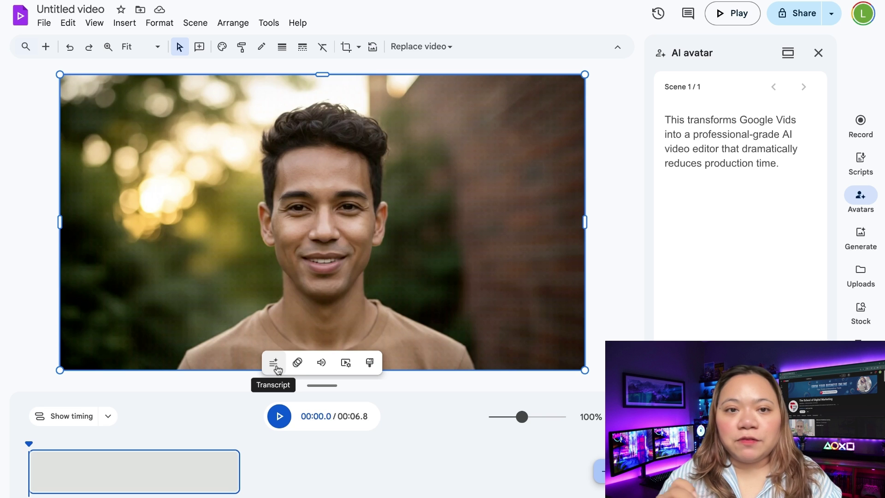
Step: Show the avatar clip's transcript and dismiss the transcript trim tip
{"action": "left_click", "coordinate": [275, 365]}
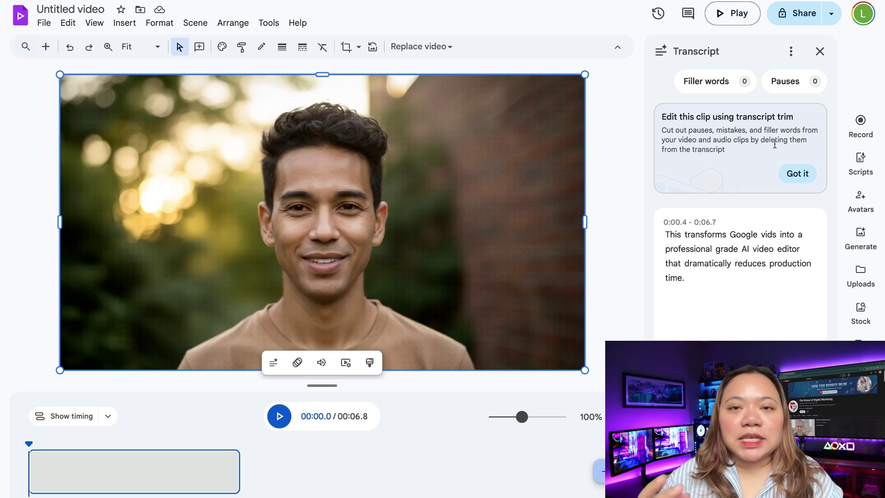
{"action": "left_click", "coordinate": [798, 173]}
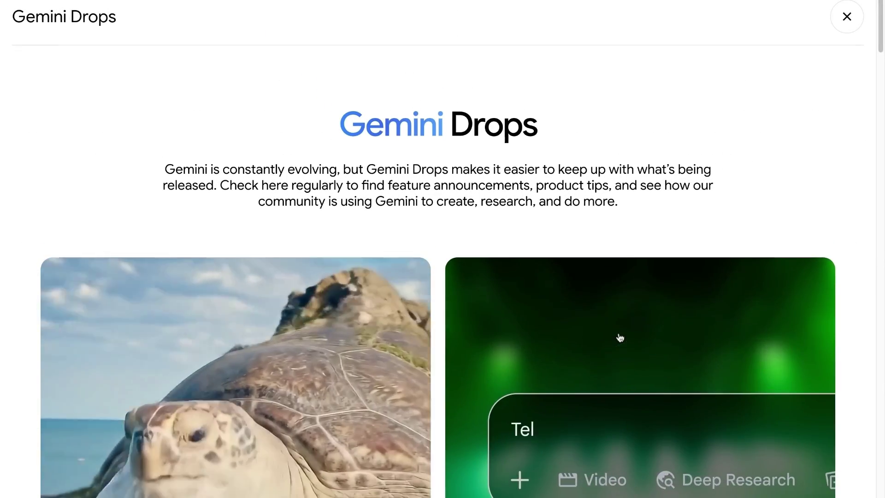
Step: Browse the Gemini Drops cards, close the overlay, and scroll toward the Productivity Planner Gem
{"action": "scroll", "coordinate": [602, 218], "scroll_direction": "down", "scroll_amount": 1}
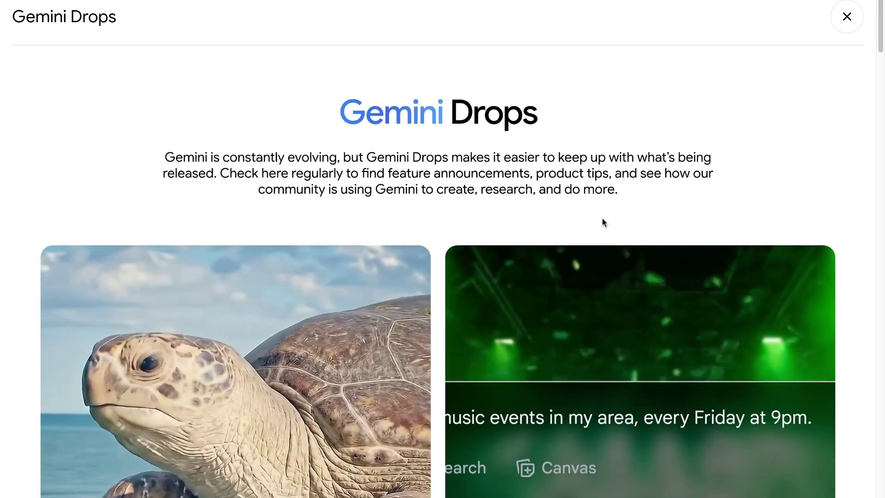
{"action": "scroll", "coordinate": [527, 197], "scroll_direction": "up", "scroll_amount": 1}
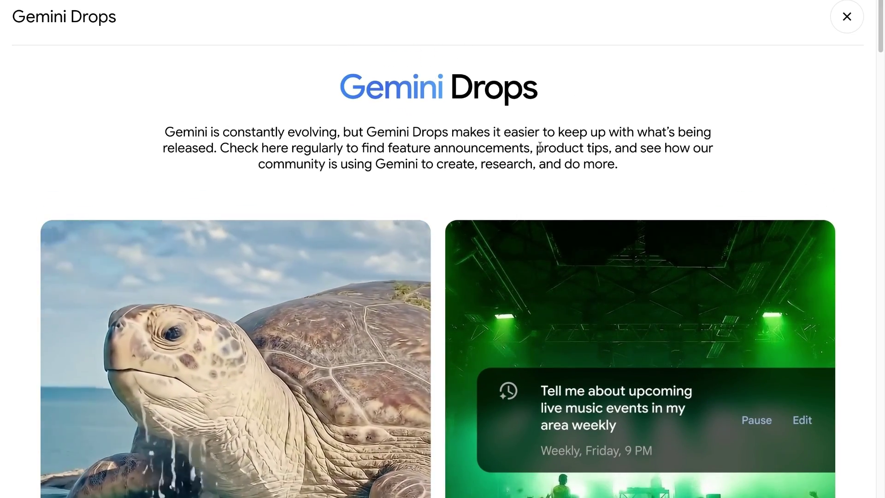
{"action": "scroll", "coordinate": [645, 93], "scroll_direction": "down", "scroll_amount": 1}
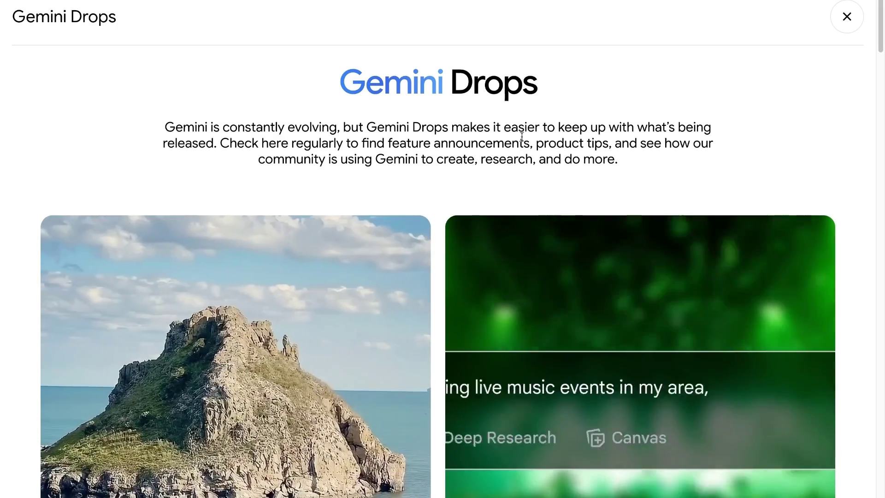
{"action": "left_click", "coordinate": [847, 18]}
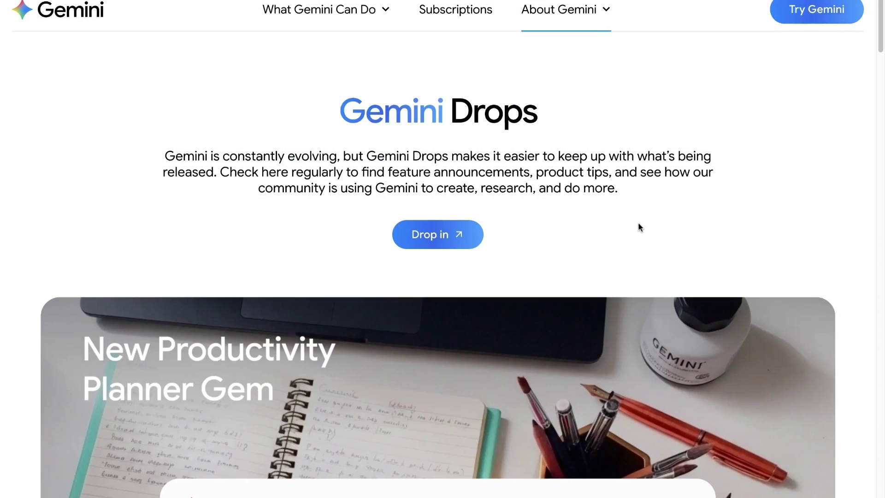
{"action": "scroll", "coordinate": [638, 226], "scroll_direction": "down", "scroll_amount": 10}
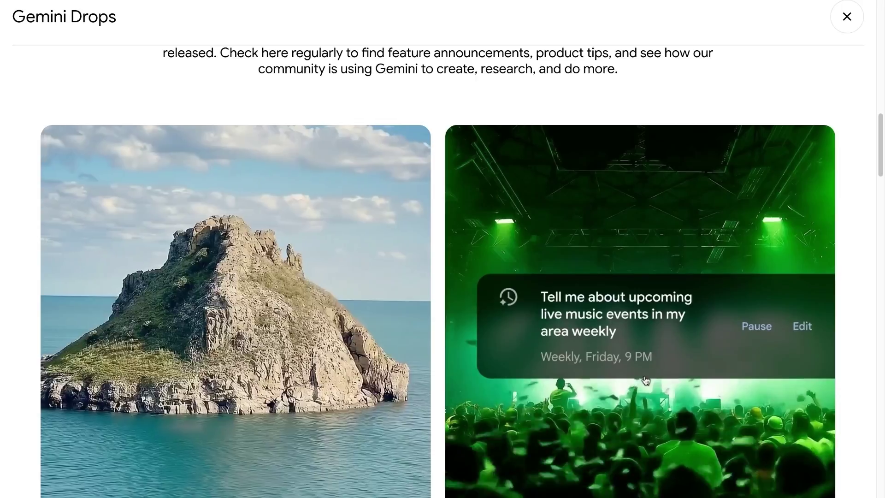
{"action": "scroll", "coordinate": [645, 380], "scroll_direction": "down", "scroll_amount": 3}
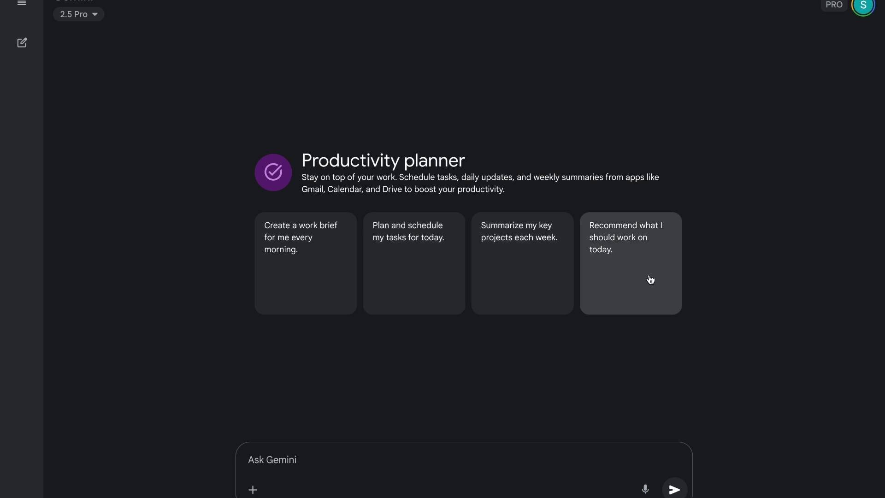
Step: Ask the Productivity planner Gem to recommend what to work on today
{"action": "left_click", "coordinate": [623, 262]}
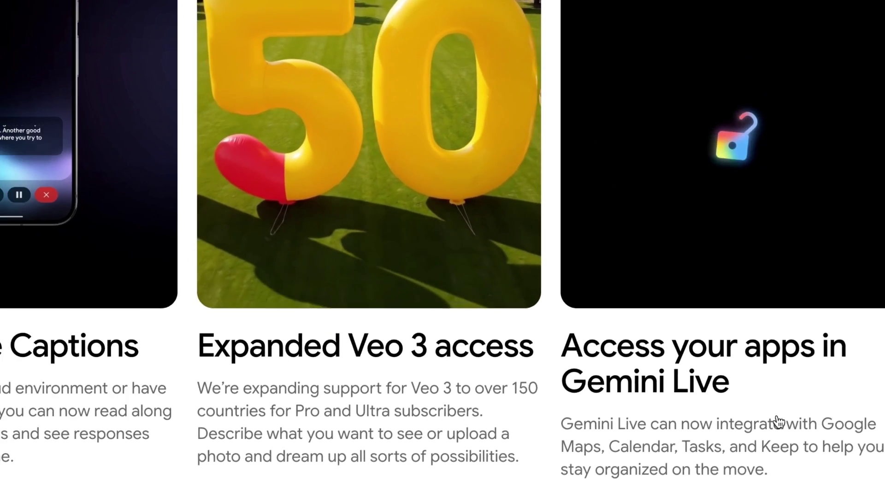
Step: Open the Gemini Live page from the 'Access your apps in Gemini Live' card
{"action": "left_click", "coordinate": [782, 421]}
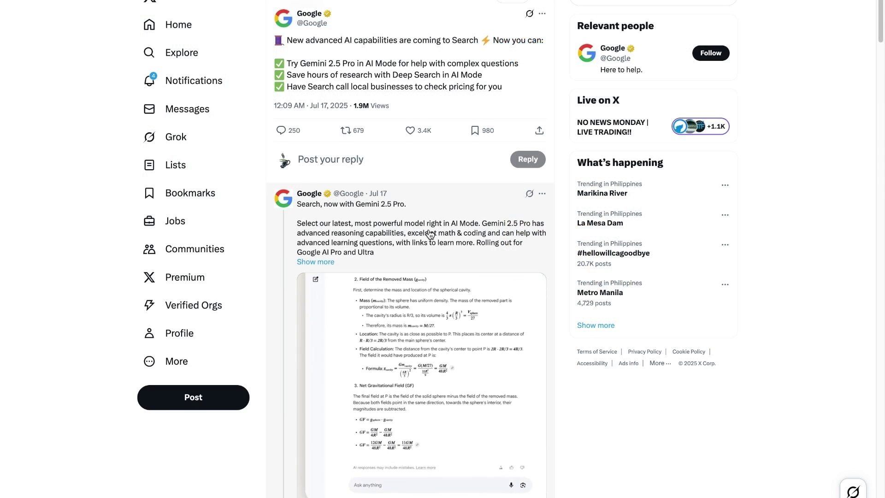
{"action": "scroll", "coordinate": [430, 234], "scroll_direction": "down", "scroll_amount": 1}
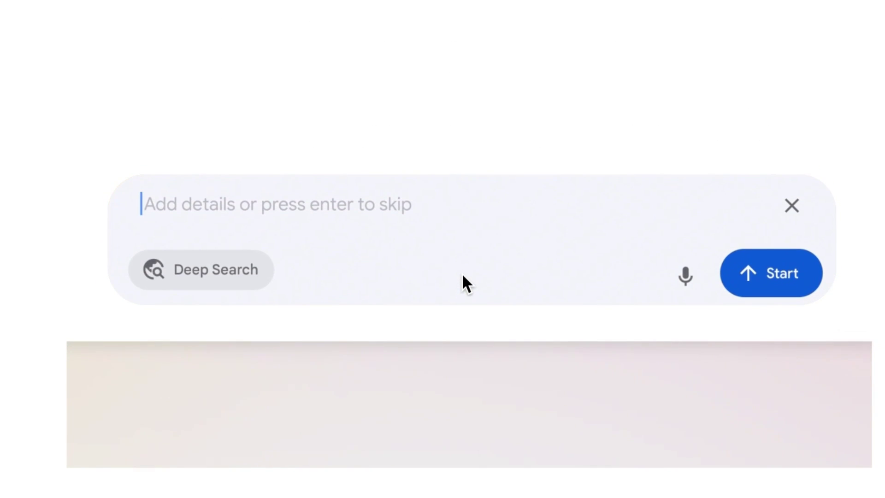
Step: Add the detail: good schools and signs of positive growth like new businesses and infrastructure
{"action": "type", "text": "I'm looking for good schools, and signs of positive growth like n"}
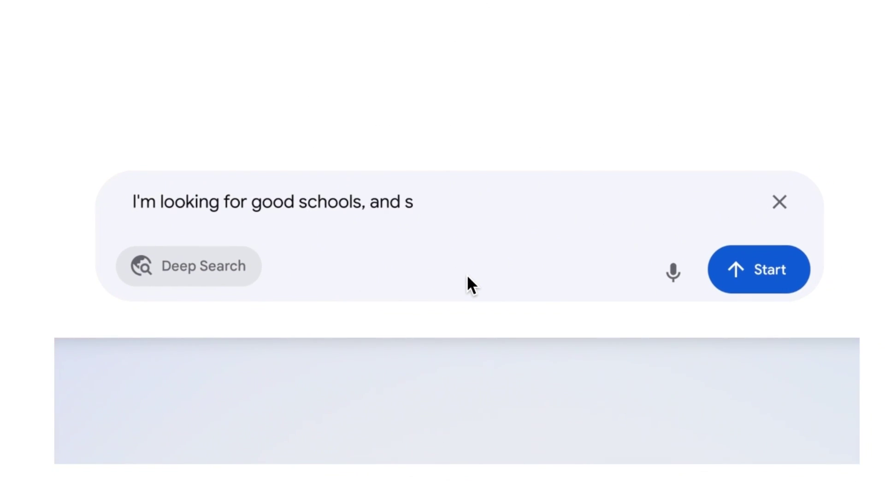
{"action": "type", "text": "ew businesses, infrastructure and local improvements."}
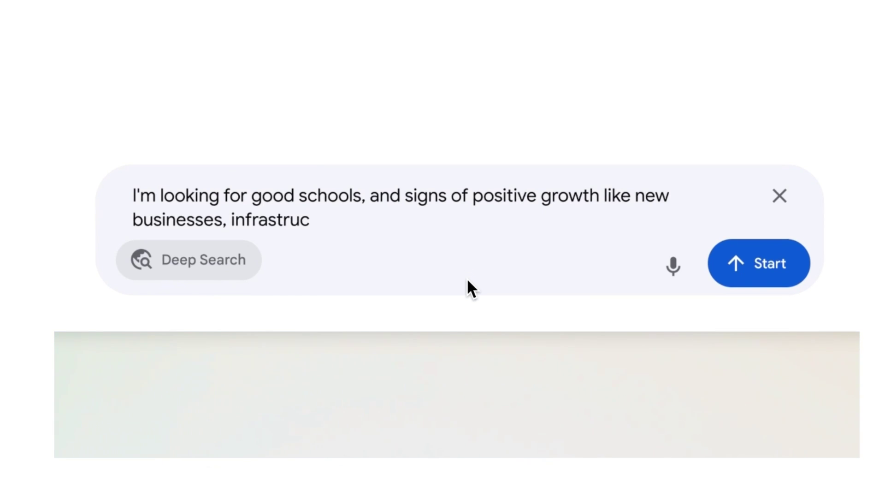
{"action": "type", "text": " Around 30 mins commute."}
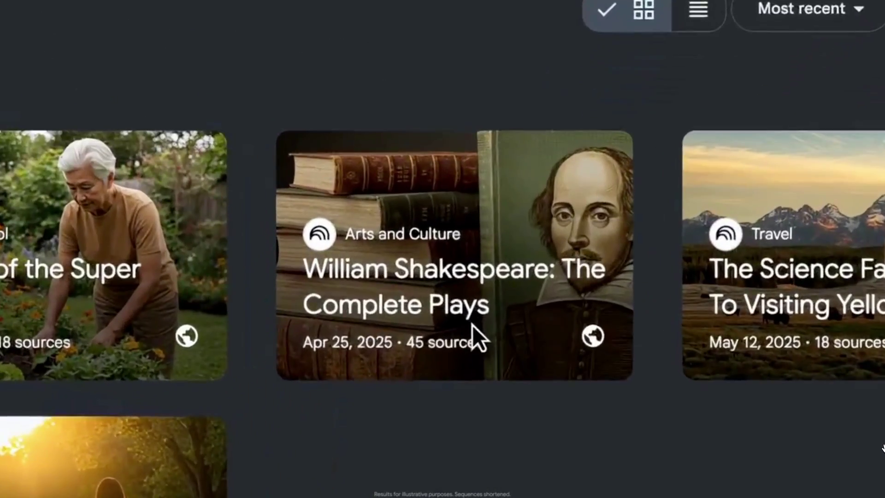
Step: Explore the Shakespeare notebook's audio overview and Characters/Hamlet mind-map branches, then reopen it from Featured notebooks
{"action": "left_click", "coordinate": [472, 325]}
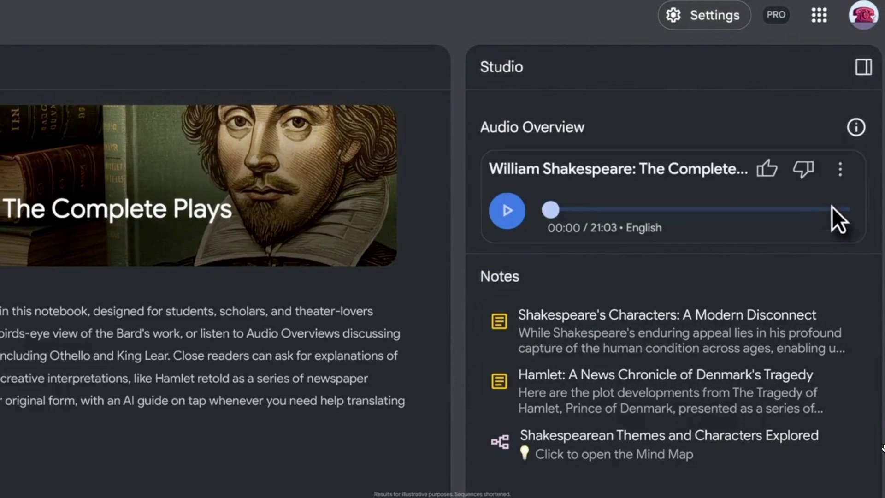
{"action": "left_click", "coordinate": [505, 214]}
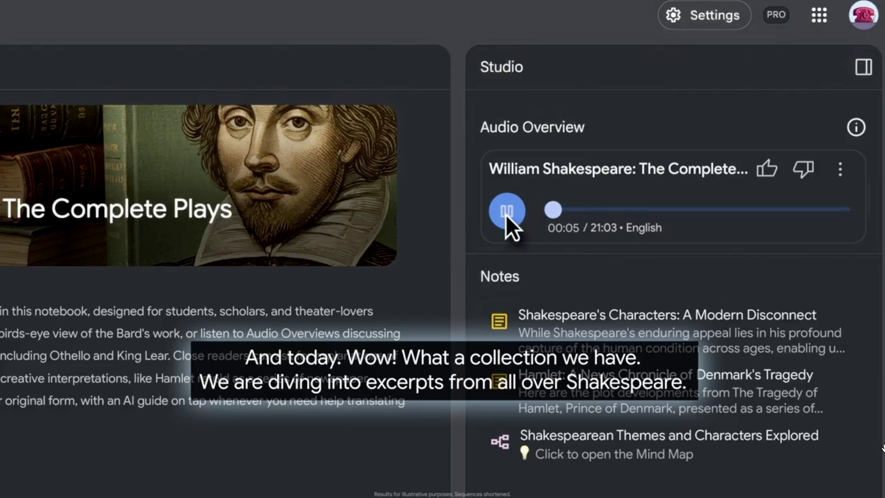
{"action": "left_click", "coordinate": [620, 451]}
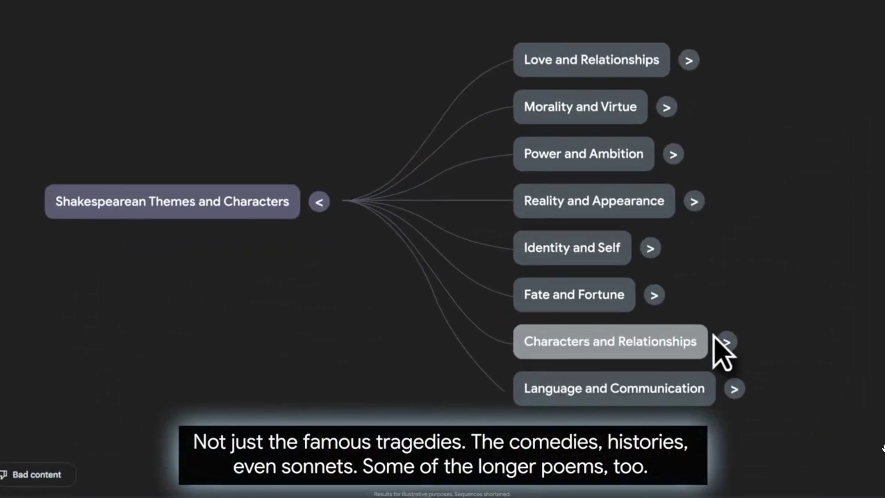
{"action": "left_click", "coordinate": [690, 360]}
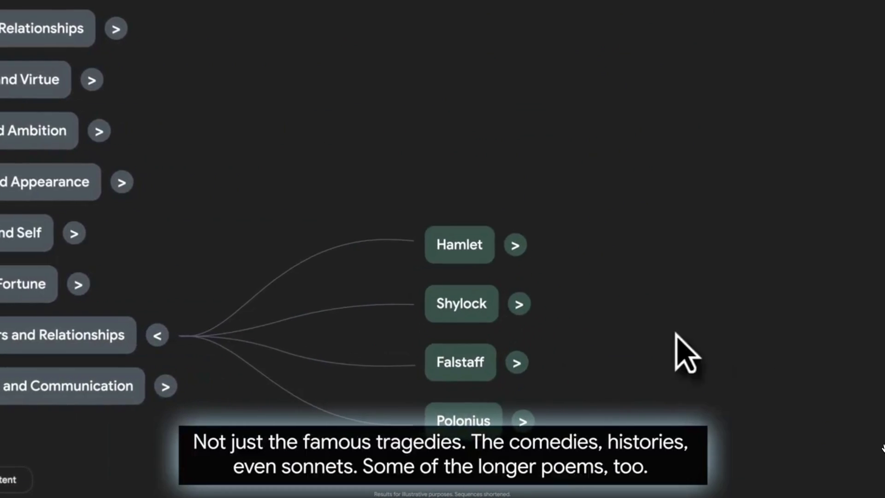
{"action": "left_click", "coordinate": [513, 251]}
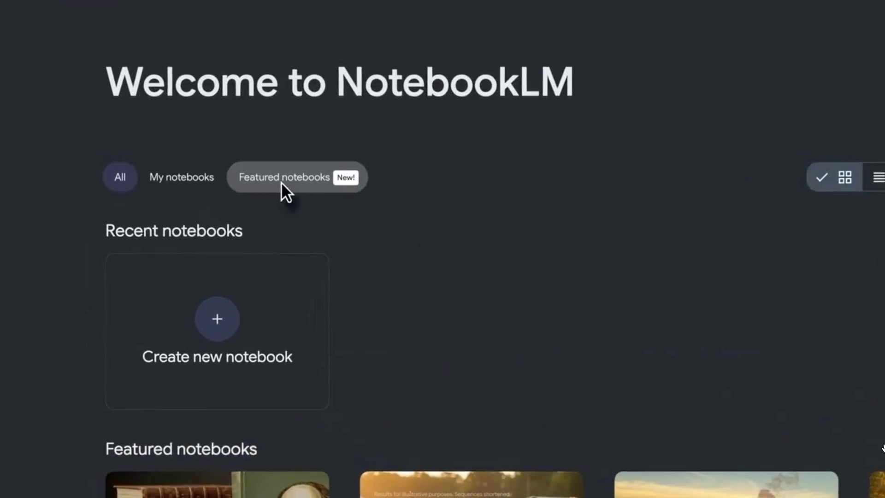
{"action": "left_click", "coordinate": [213, 152]}
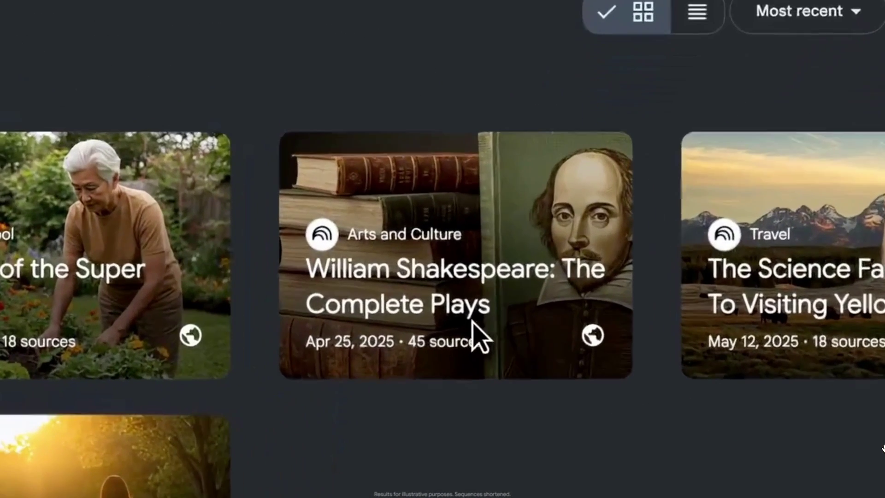
{"action": "left_click", "coordinate": [473, 329]}
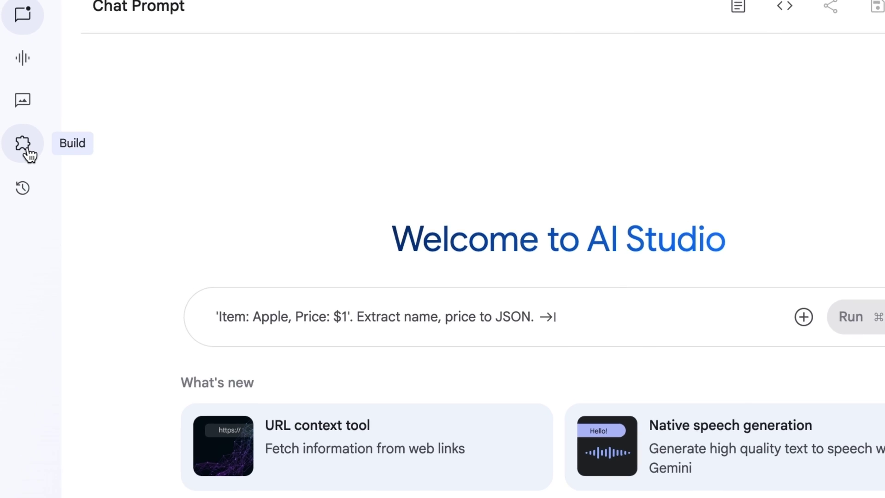
Step: Open the Veo 3 Gallery app from Build and play the Characters Intense Talking sample
{"action": "left_click", "coordinate": [26, 146]}
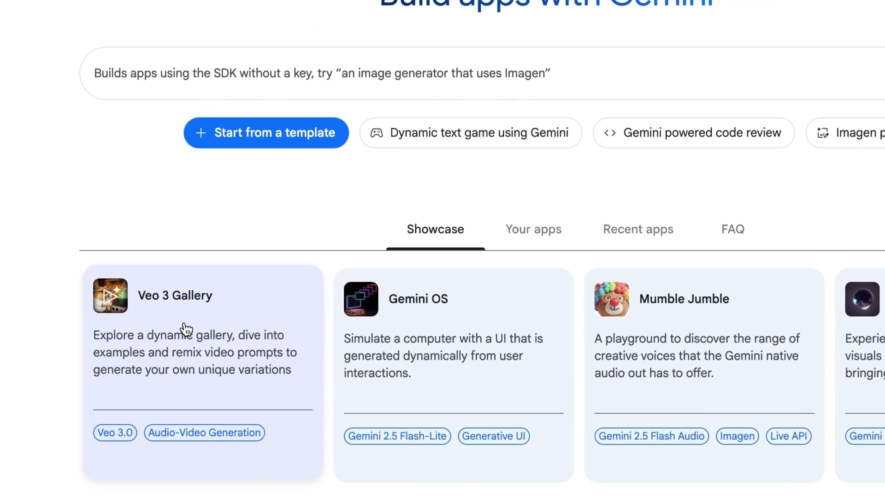
{"action": "left_click", "coordinate": [186, 323]}
{"action": "scroll", "coordinate": [693, 380], "scroll_direction": "down", "scroll_amount": 5}
{"action": "left_click", "coordinate": [693, 379]}
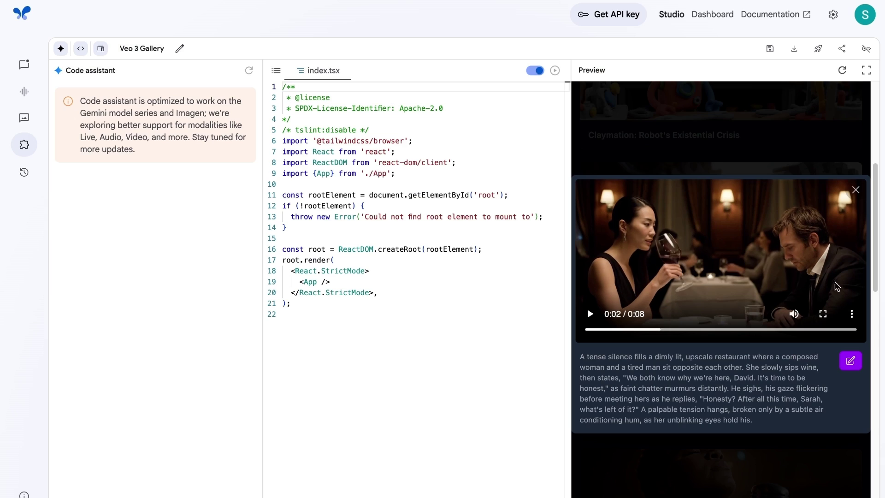
{"action": "left_click", "coordinate": [856, 190]}
Step: Watch the Claymation robot sample full screen, then return to the gallery
{"action": "left_click", "coordinate": [721, 115]}
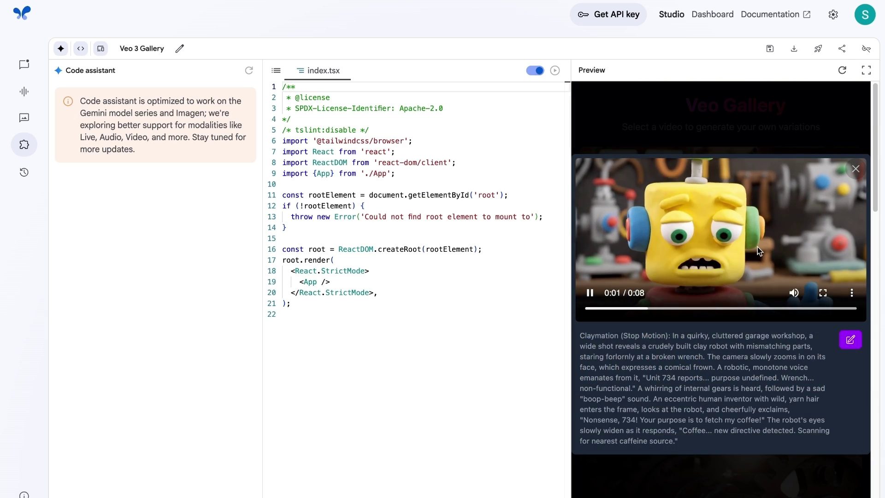
{"action": "double_click", "coordinate": [671, 285]}
{"action": "double_click", "coordinate": [671, 286]}
{"action": "key", "text": "Escape"}
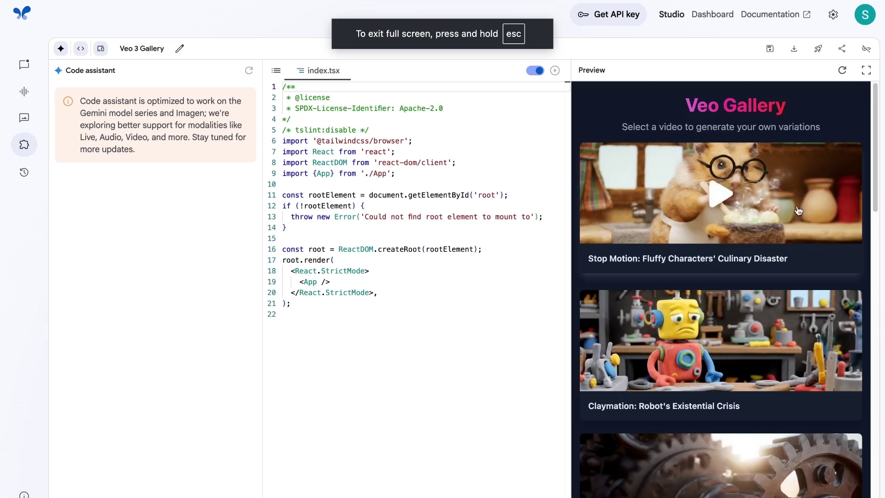
Step: Watch the cyberpunk alley sample full screen and try generating a remix of it
{"action": "scroll", "coordinate": [799, 215], "scroll_direction": "down", "scroll_amount": 5}
{"action": "left_click", "coordinate": [719, 465]}
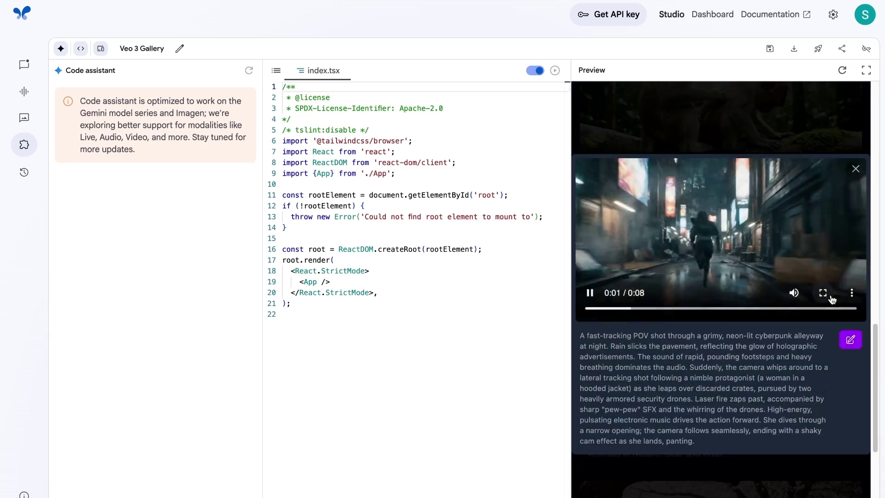
{"action": "double_click", "coordinate": [784, 239]}
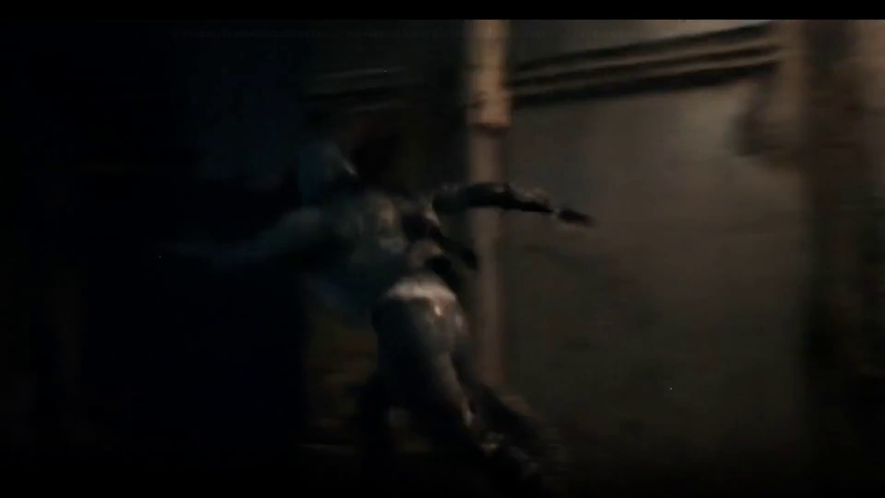
{"action": "double_click", "coordinate": [816, 354]}
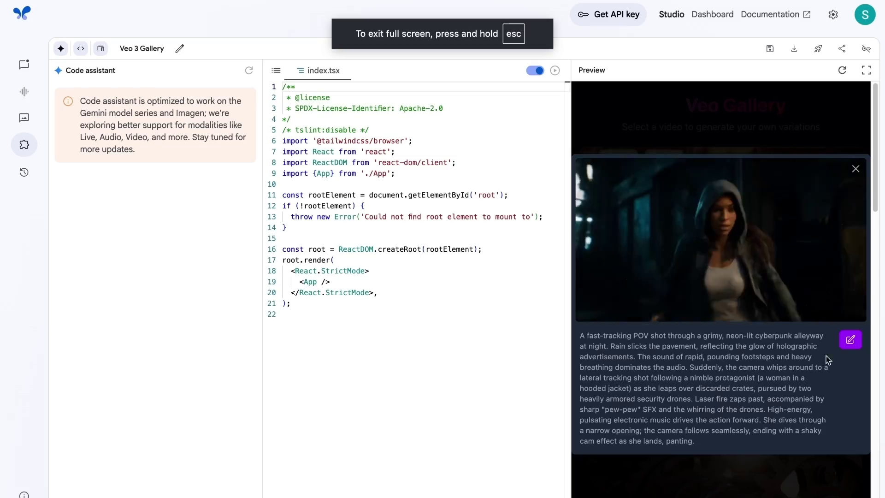
{"action": "left_click", "coordinate": [850, 338]}
{"action": "left_click", "coordinate": [800, 402]}
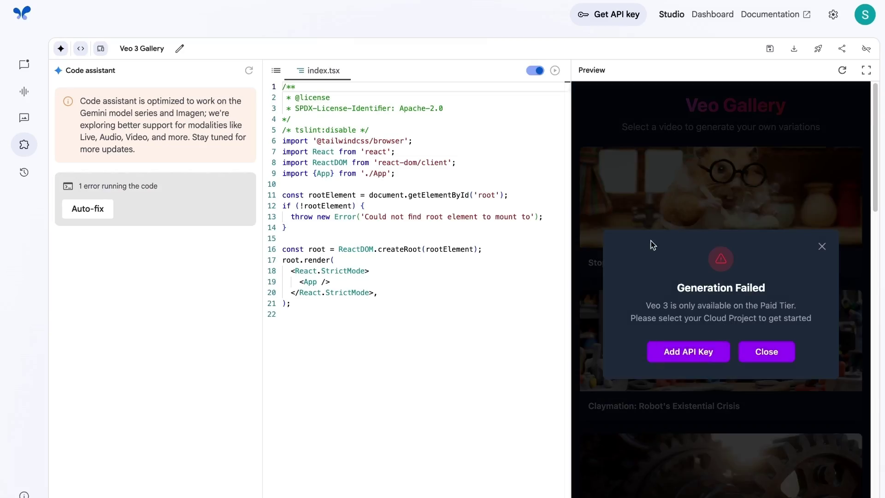
Step: Dismiss the Generation Failed message, play the Fluffy Characters stop-motion video and open its remix prompt
{"action": "left_click_drag", "start_coordinate": [568, 184], "coordinate": [265, 179]}
{"action": "left_click", "coordinate": [666, 249]}
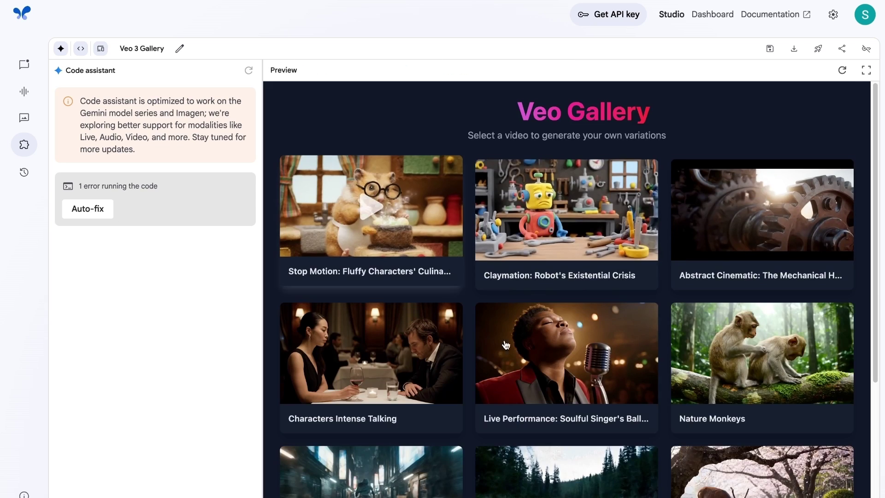
{"action": "scroll", "coordinate": [567, 286], "scroll_direction": "down", "scroll_amount": 4}
{"action": "left_click", "coordinate": [382, 427]}
{"action": "left_click", "coordinate": [778, 417]}
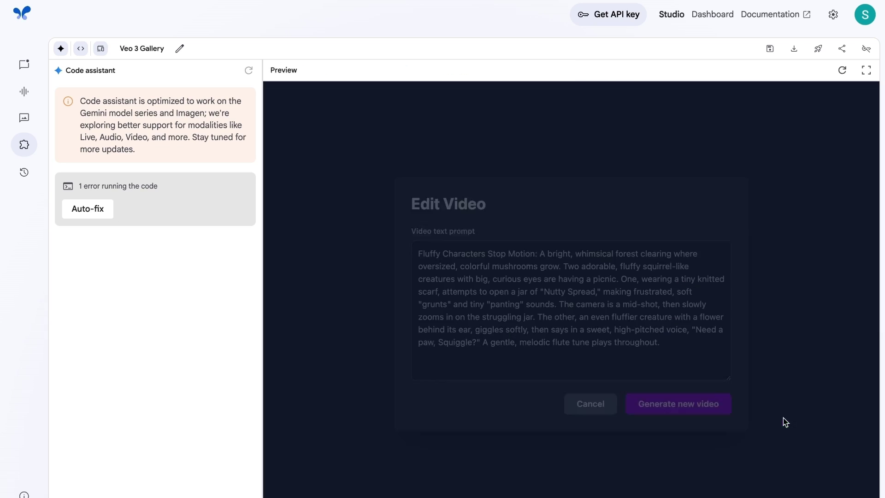
Step: Generate a new remix of the squirrel video, which fails because Veo 3 needs the paid tier
{"action": "left_click", "coordinate": [678, 403]}
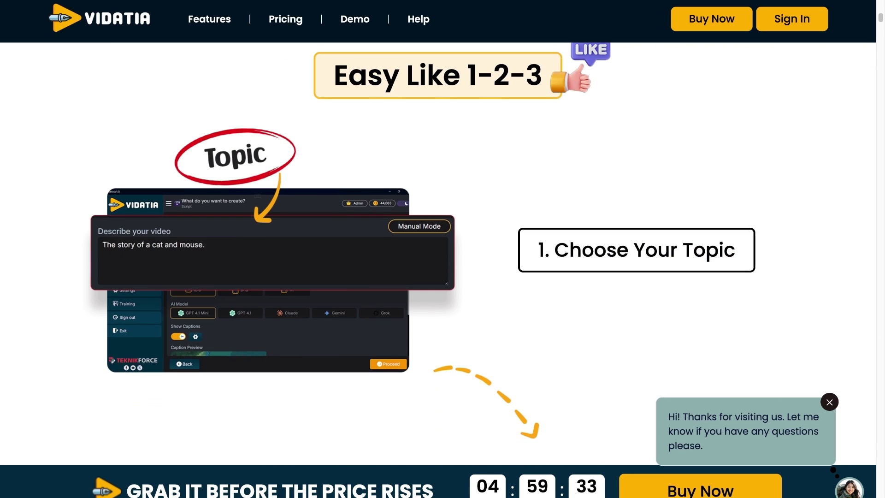
Step: Scroll past the steps, feature cards and children's stories samples to the finance sample videos
{"action": "scroll", "coordinate": [438, 254], "scroll_direction": "down", "scroll_amount": 7}
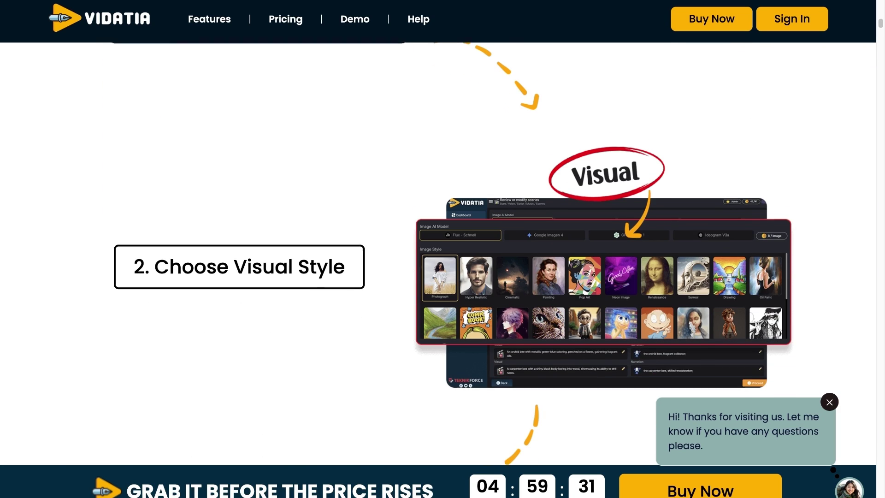
{"action": "scroll", "coordinate": [439, 253], "scroll_direction": "down", "scroll_amount": 10}
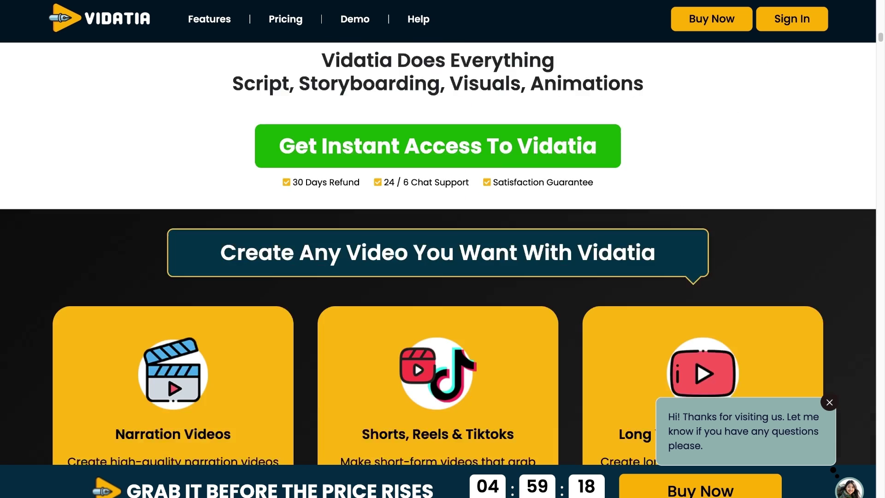
{"action": "scroll", "coordinate": [438, 253], "scroll_direction": "down", "scroll_amount": 4}
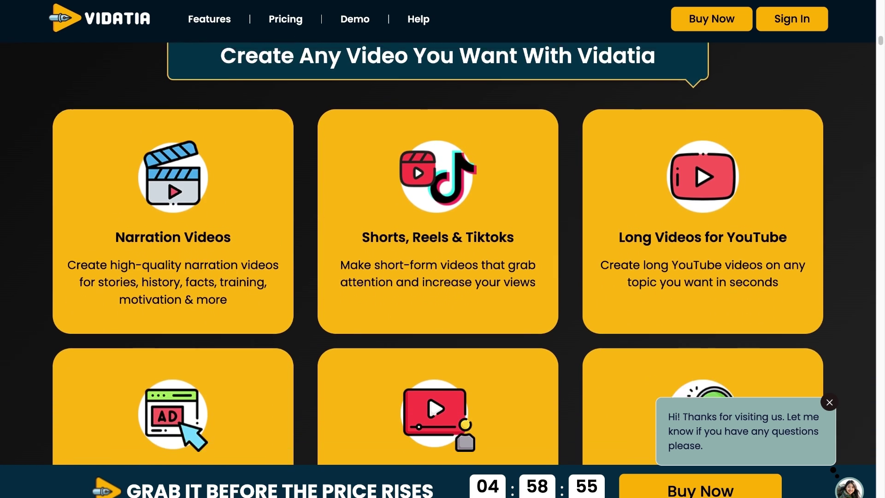
{"action": "scroll", "coordinate": [439, 254], "scroll_direction": "down", "scroll_amount": 2}
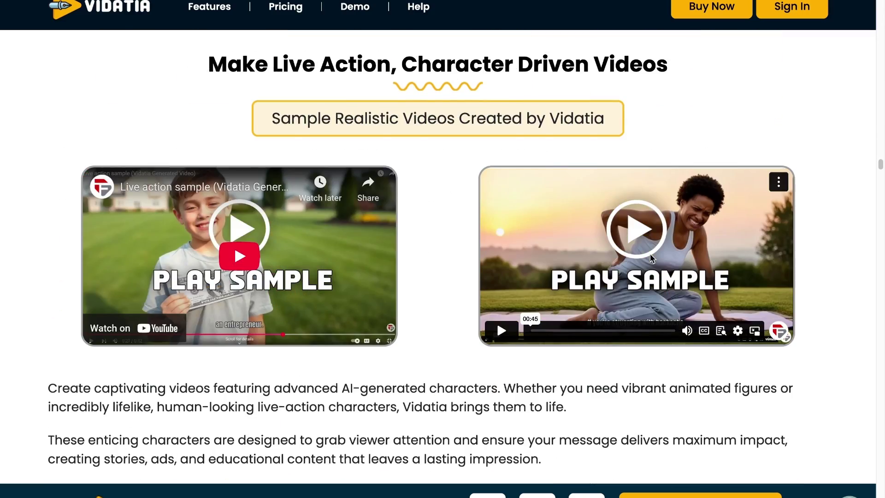
{"action": "scroll", "coordinate": [652, 258], "scroll_direction": "down", "scroll_amount": 10}
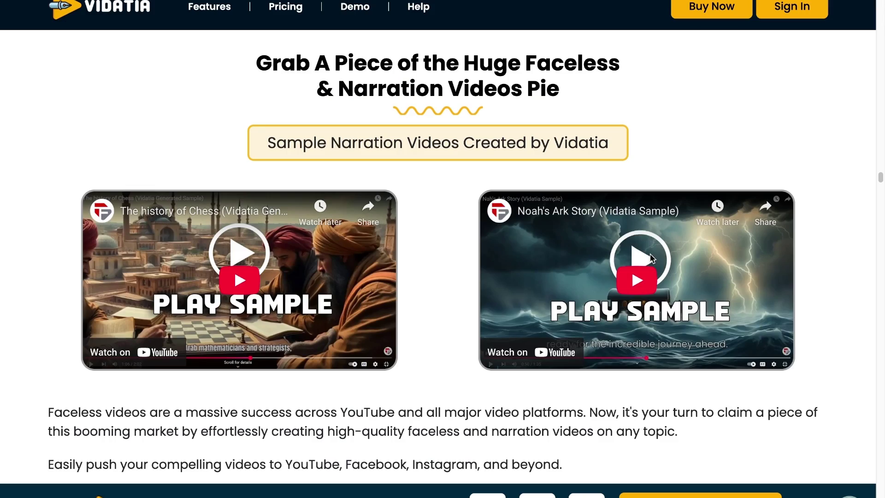
{"action": "scroll", "coordinate": [651, 255], "scroll_direction": "down", "scroll_amount": 15}
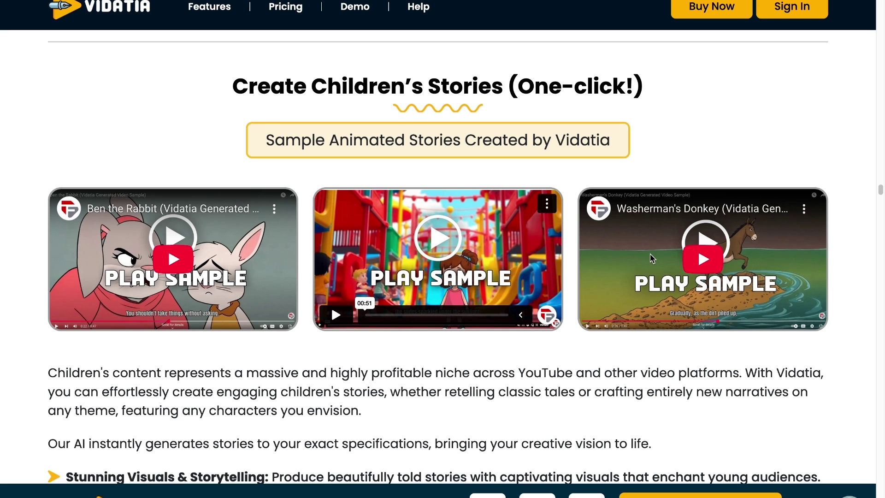
{"action": "scroll", "coordinate": [652, 257], "scroll_direction": "down", "scroll_amount": 15}
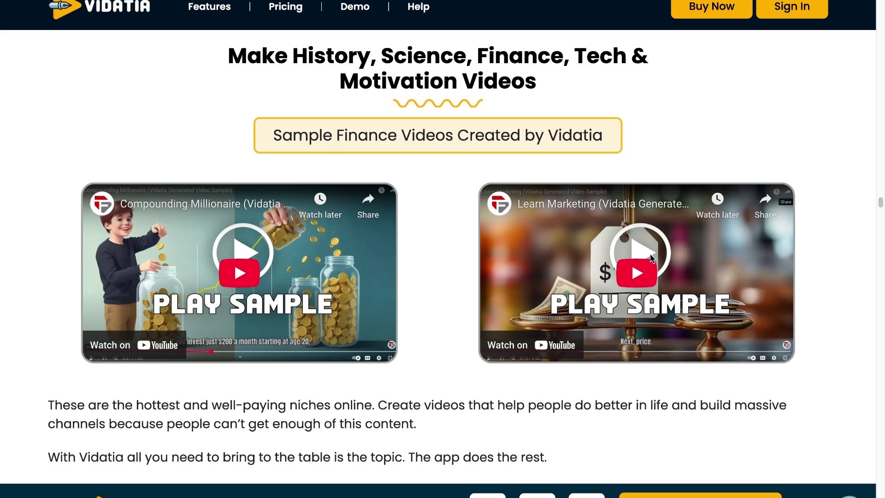
Step: Scroll through the Multi-AI, voice narration and visual style grid, ending at the top headline
{"action": "scroll", "coordinate": [652, 258], "scroll_direction": "down", "scroll_amount": 10}
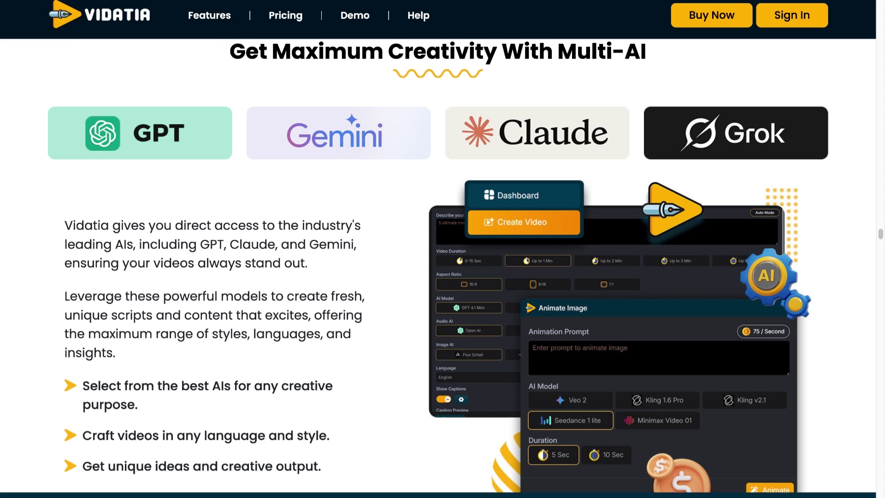
{"action": "scroll", "coordinate": [454, 331], "scroll_direction": "down", "scroll_amount": 15}
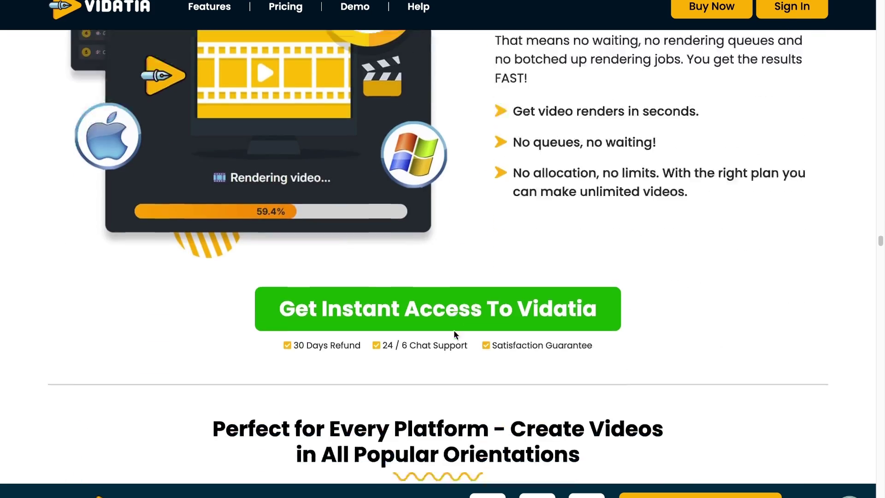
{"action": "scroll", "coordinate": [453, 331], "scroll_direction": "down", "scroll_amount": 12}
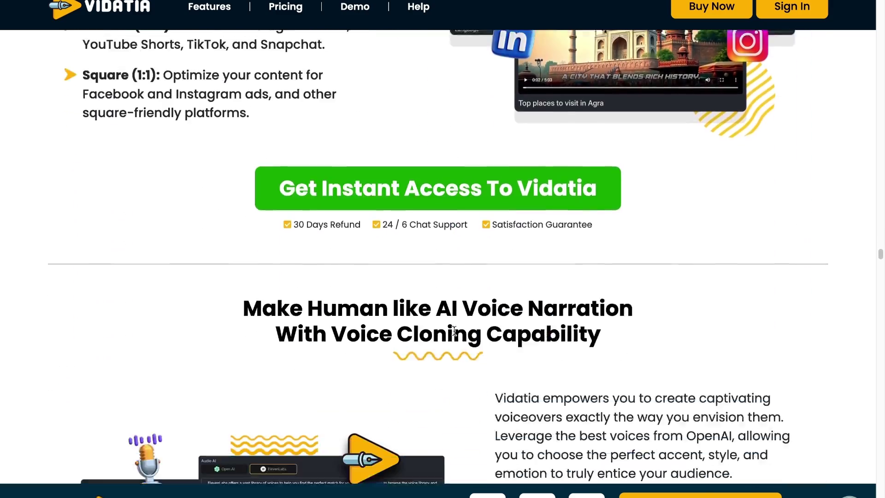
{"action": "scroll", "coordinate": [454, 330], "scroll_direction": "down", "scroll_amount": 12}
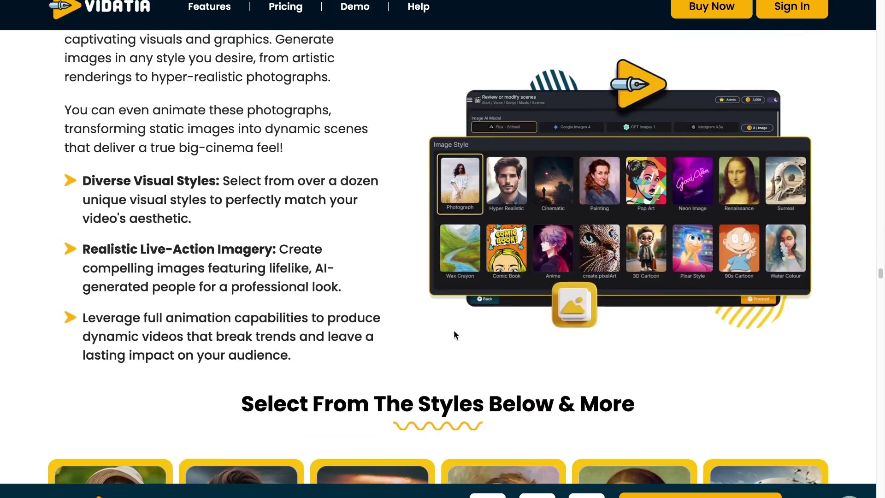
{"action": "scroll", "coordinate": [455, 333], "scroll_direction": "down", "scroll_amount": 15}
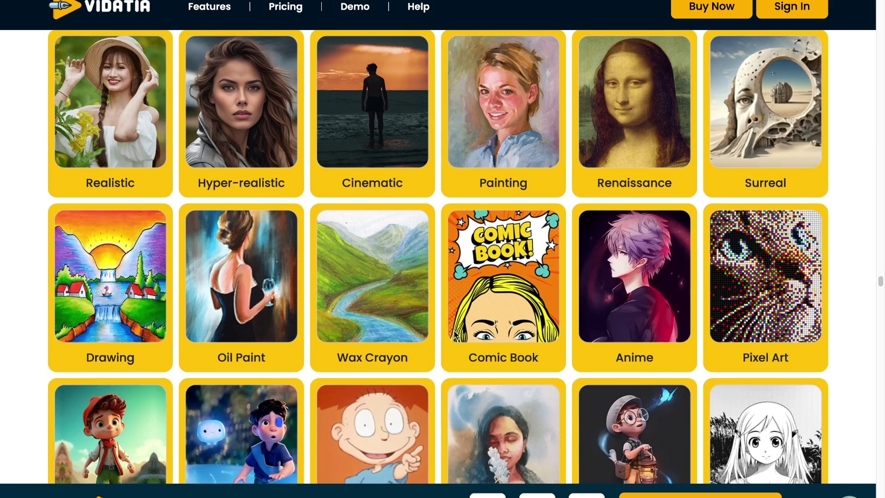
{"action": "scroll", "coordinate": [453, 330], "scroll_direction": "down", "scroll_amount": 1}
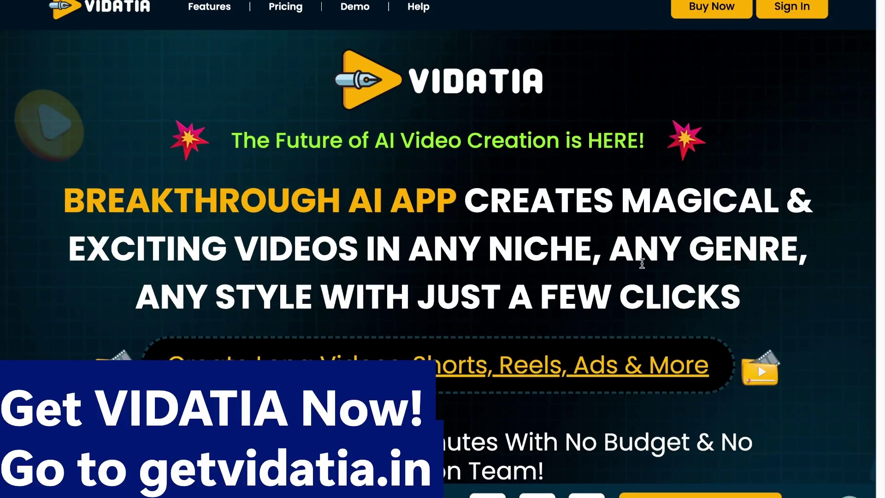